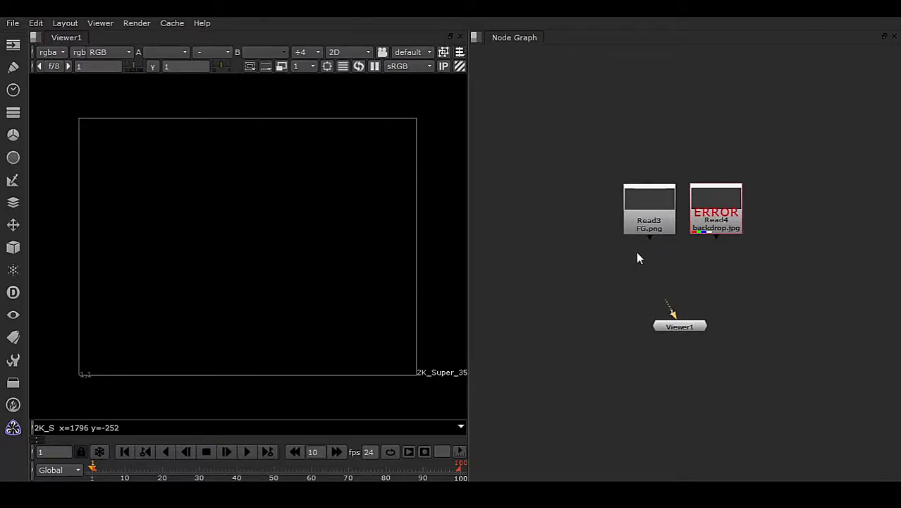
Step: Set the Project Settings project directory to [python {nuke.script_directory()}] using Script Directory
left_click(35, 23)
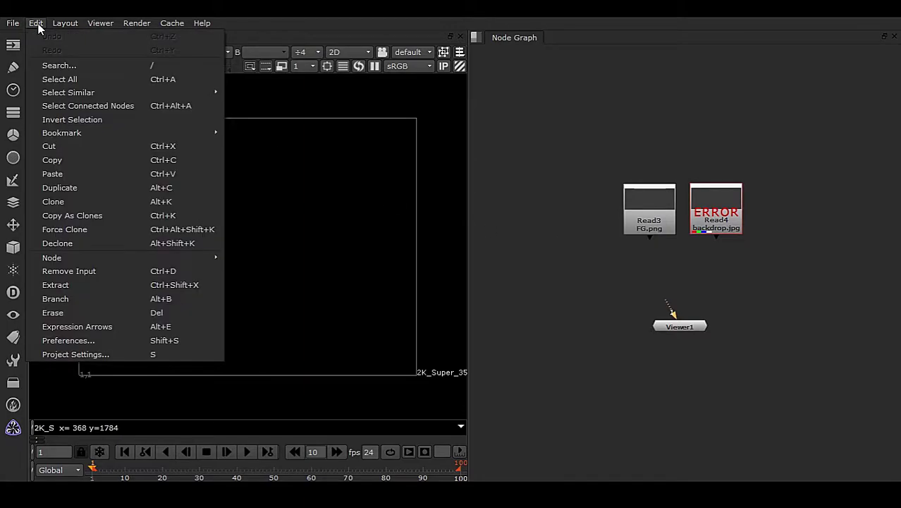
left_click(124, 355)
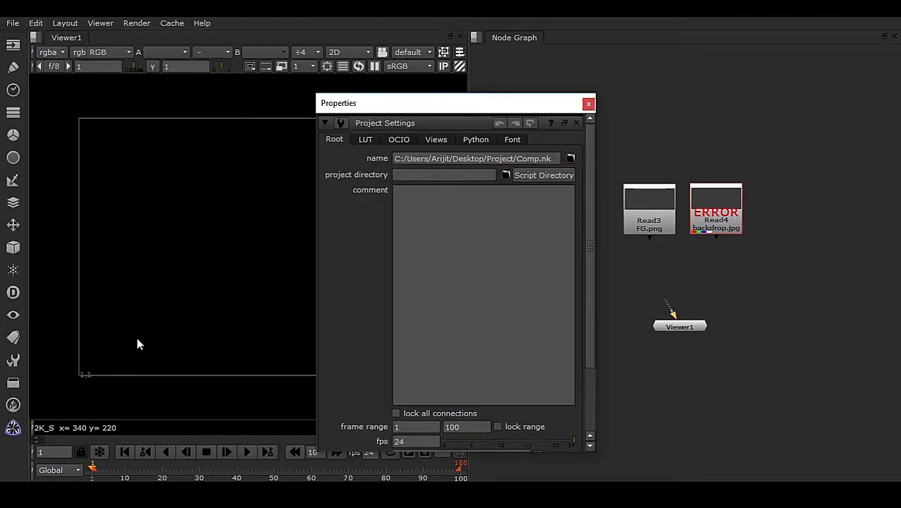
left_click_drag(451, 103, 397, 88)
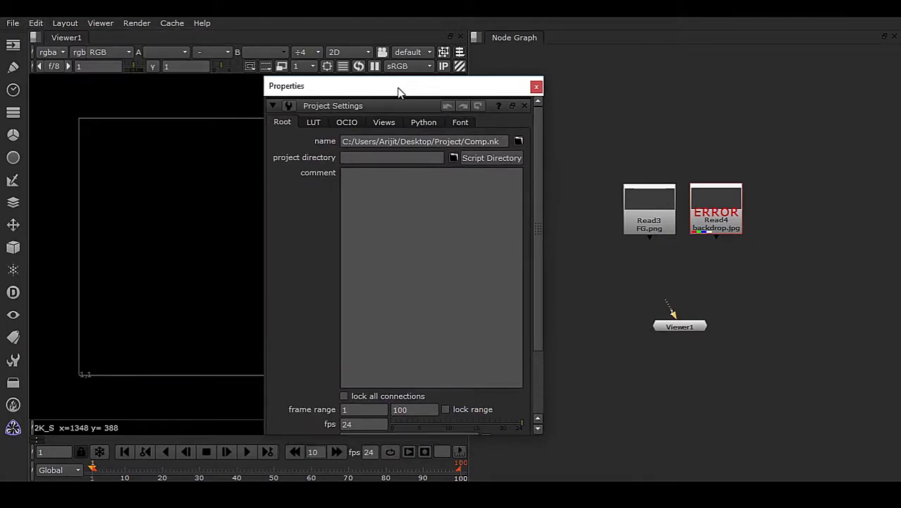
left_click(491, 158)
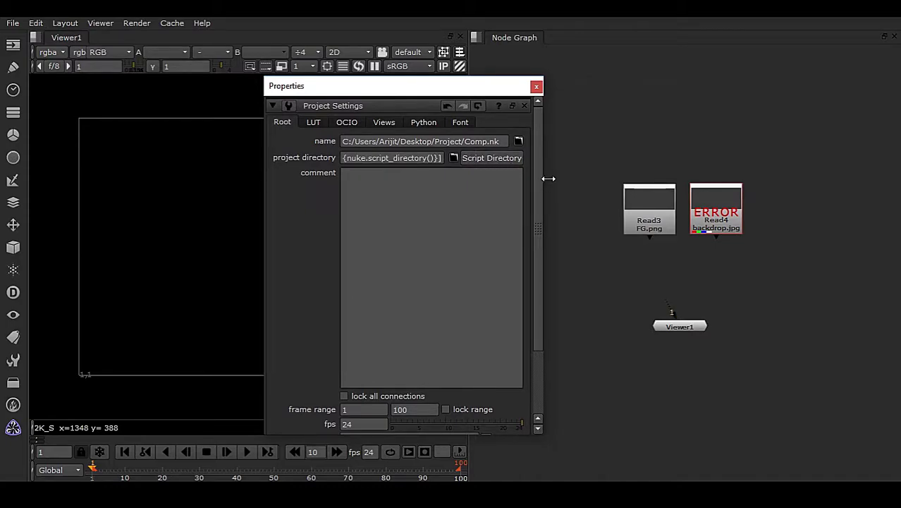
left_click_drag(549, 179, 666, 179)
left_click_drag(493, 157, 365, 174)
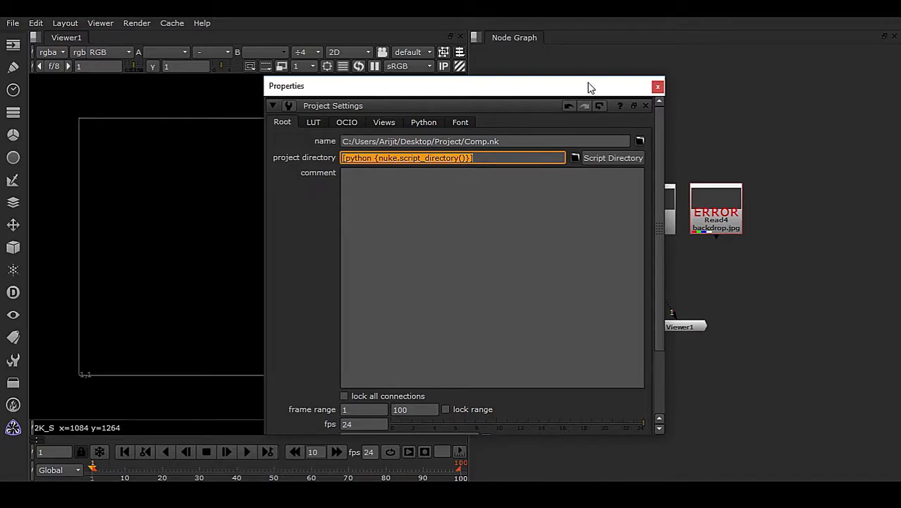
Step: Close Project Settings and bring up the Read3 and Read4 properties panels
left_click(657, 86)
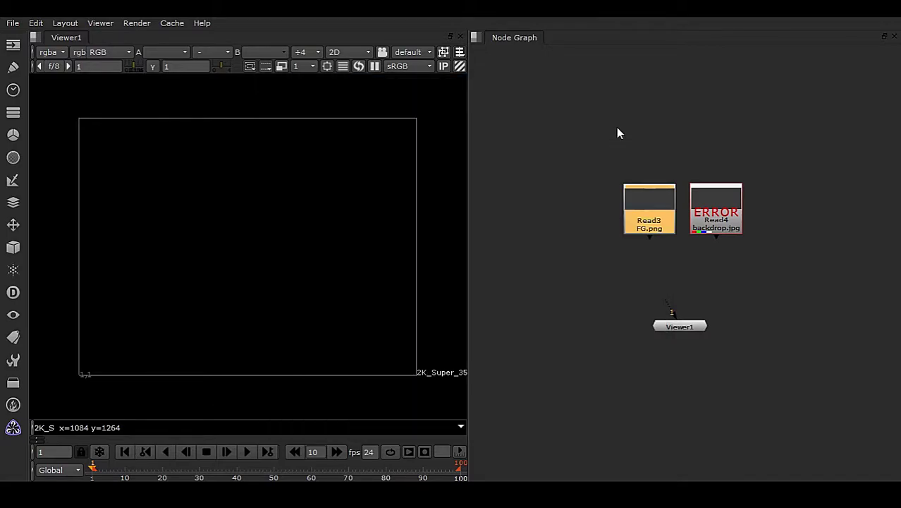
double_click(650, 222)
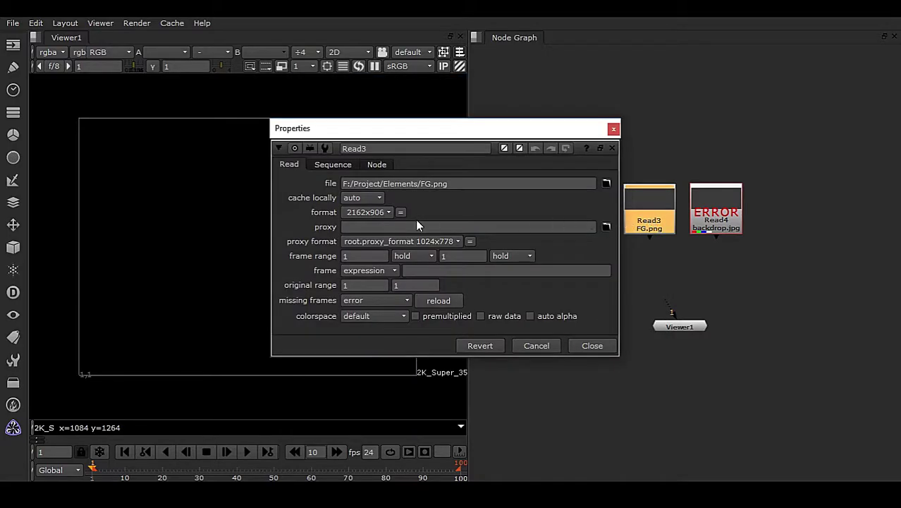
left_click_drag(416, 129, 350, 117)
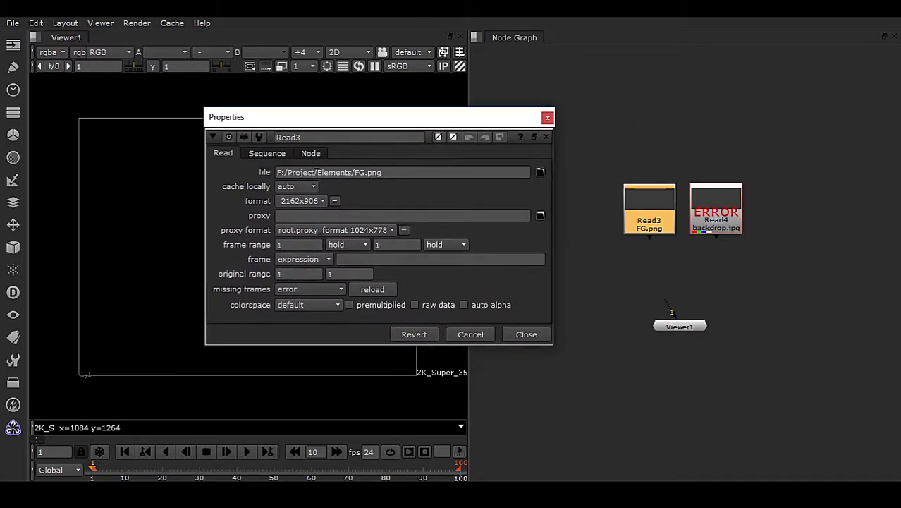
double_click(713, 226)
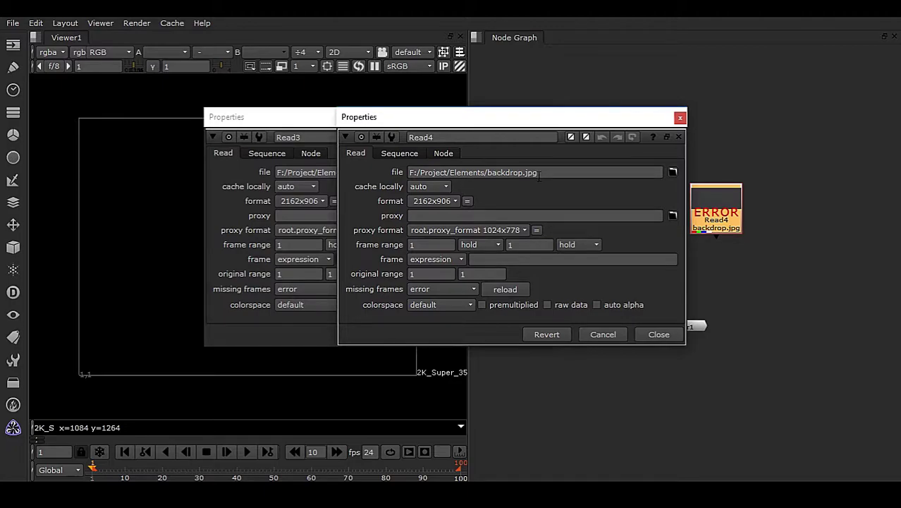
left_click(658, 335)
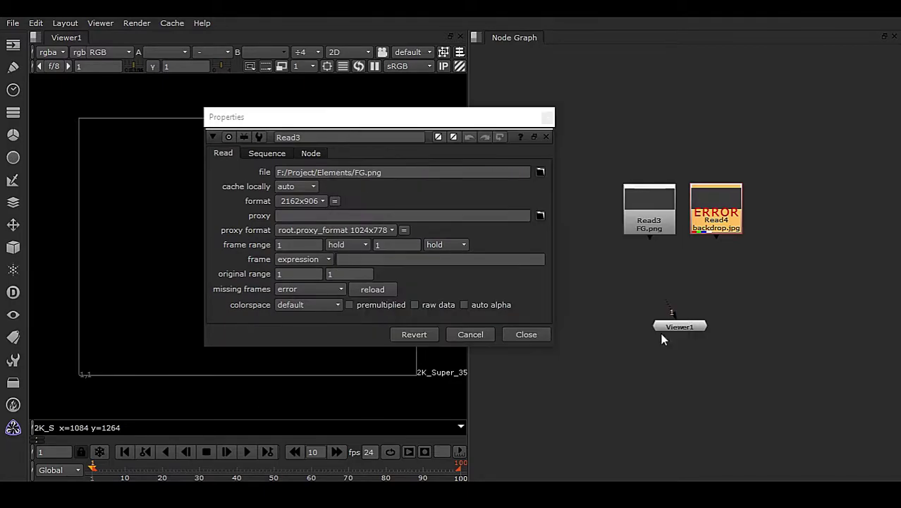
Step: Replace F:/Project with '.' in Read3's path, making it ./Elements/FG.png
left_click(316, 172)
left_click_drag(315, 172, 275, 173)
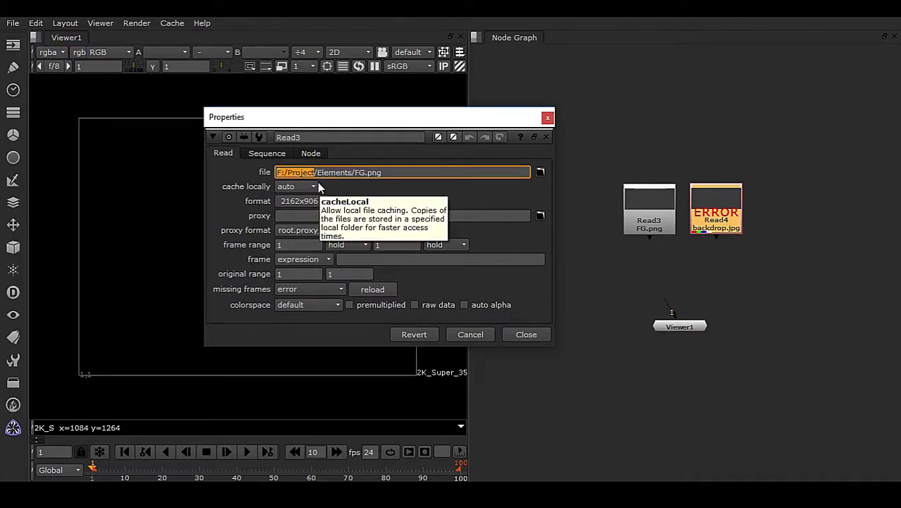
type(".")
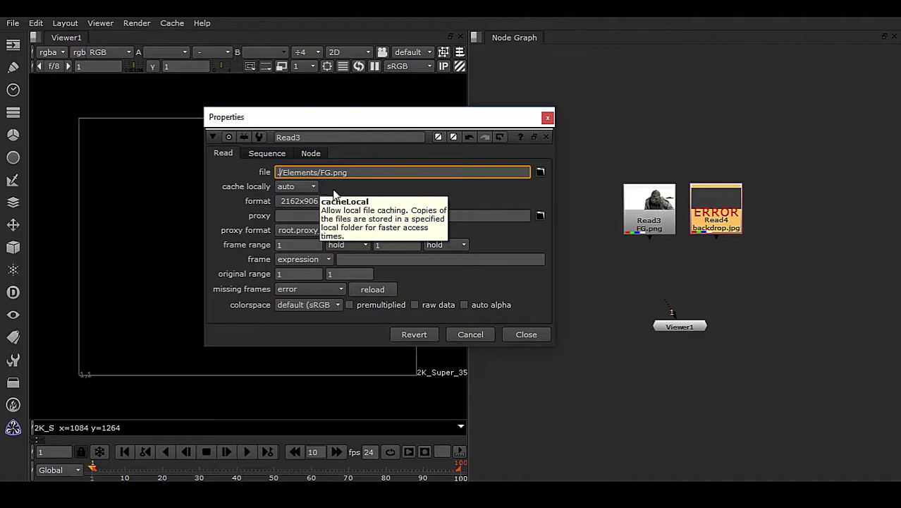
Step: Replace F:/Project with '.' in Read4's path, making it ./Elements/backdrop.jpg
double_click(714, 227)
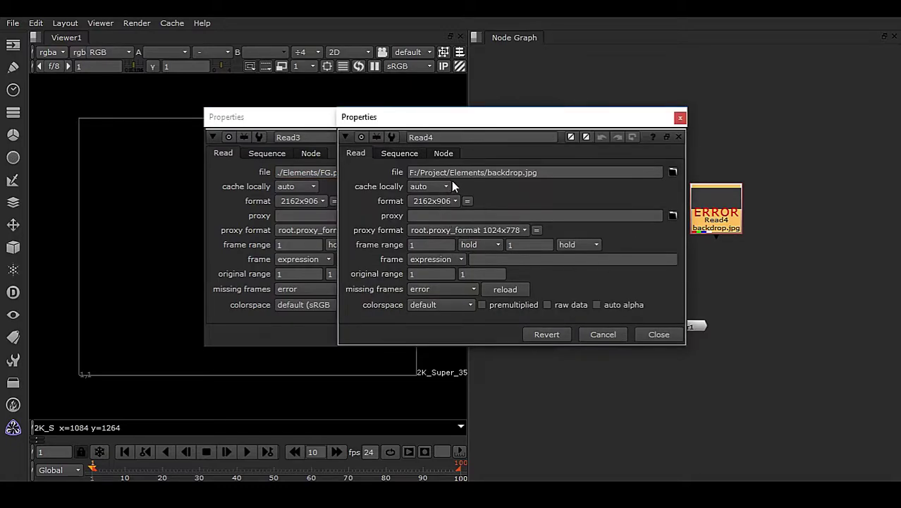
left_click_drag(449, 172, 407, 173)
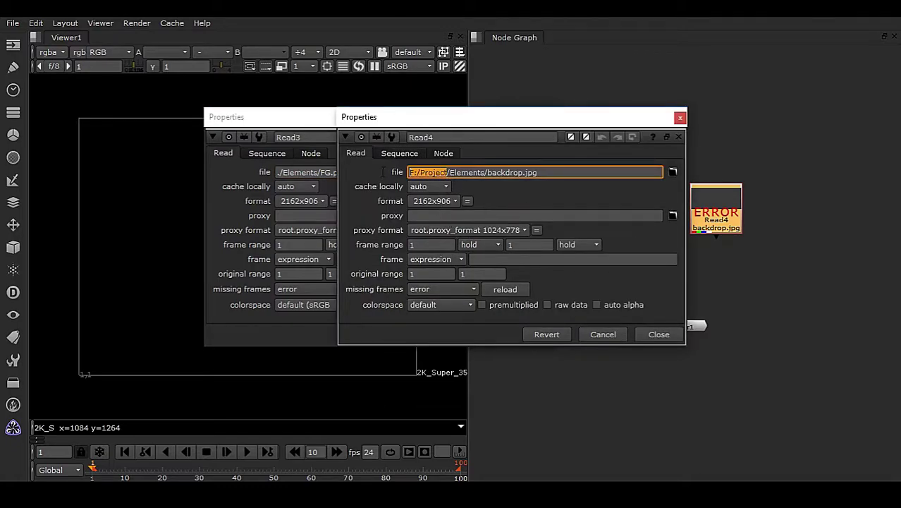
type(".")
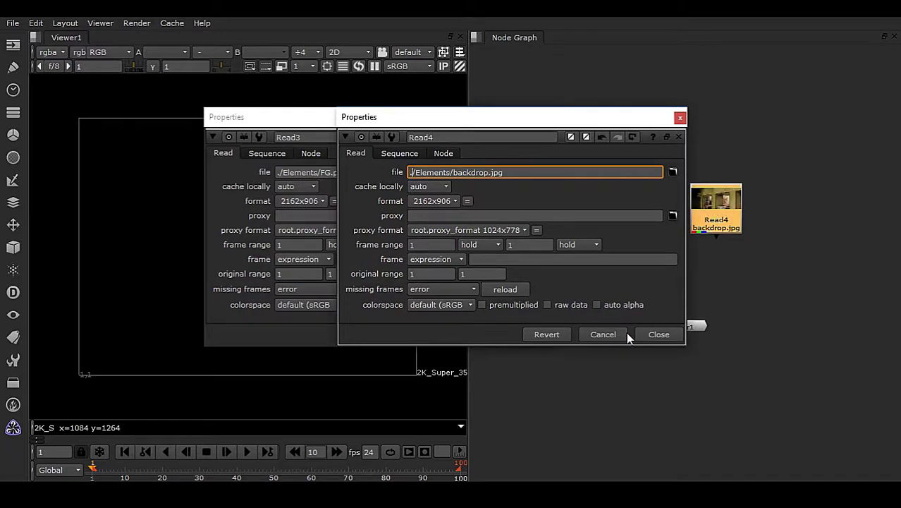
left_click(650, 336)
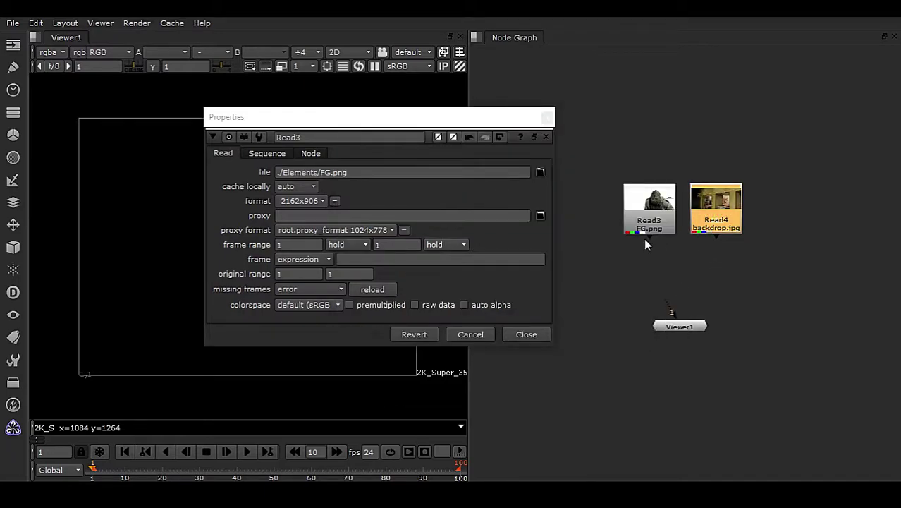
Step: Revert Read3 and Read4 paths to their absolute F:/Project versions and close the panels
left_click(467, 136)
double_click(702, 214)
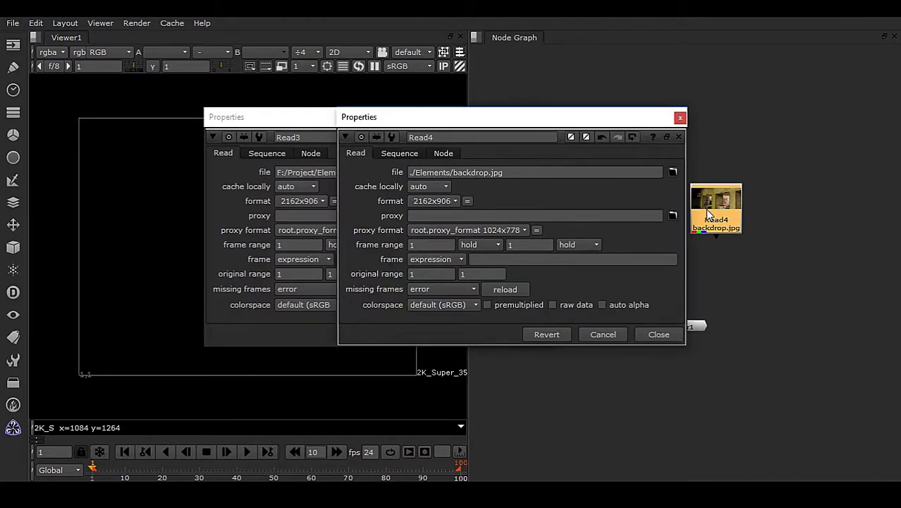
left_click(601, 138)
left_click(666, 332)
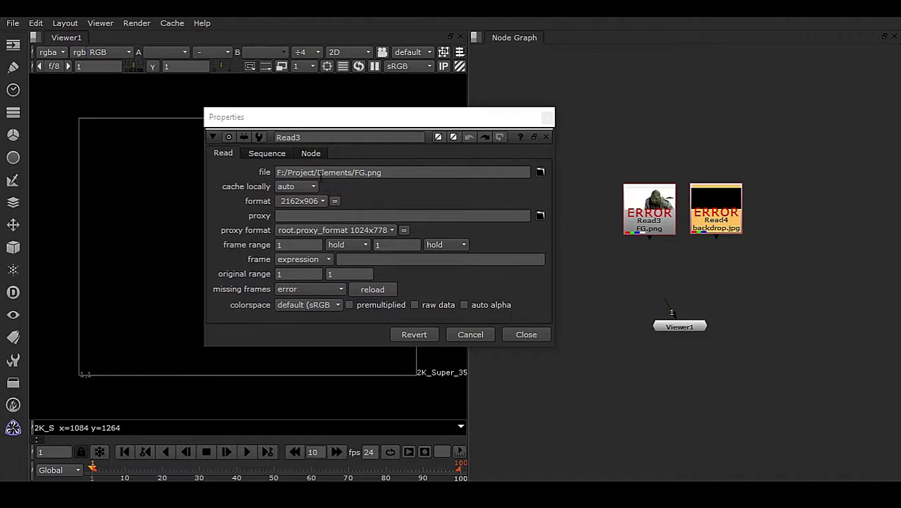
left_click_drag(314, 171, 267, 172)
key("ctrl+c")
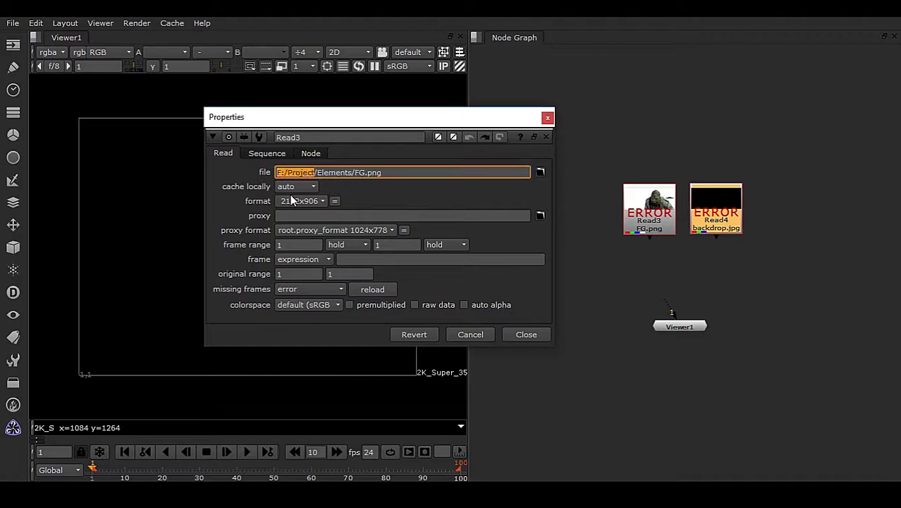
left_click(526, 334)
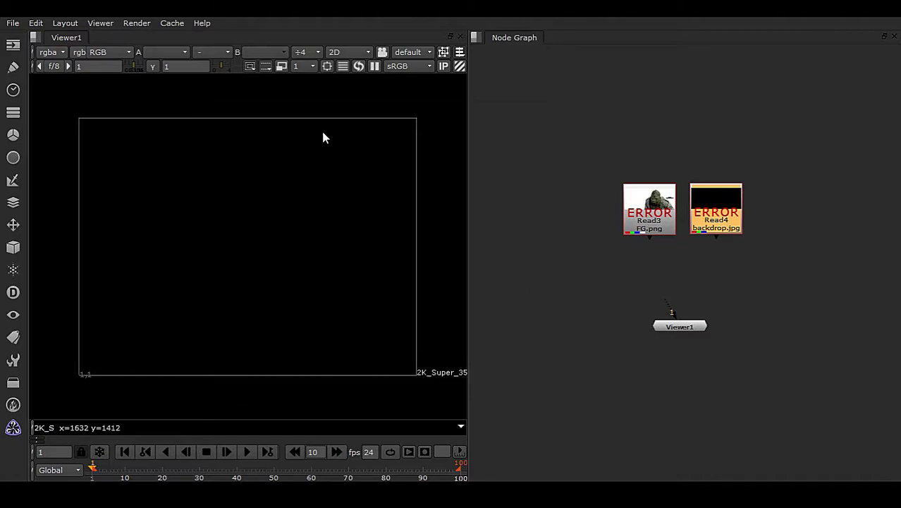
Step: With both Read nodes selected, use Filename Search and Replace to swap F:/Project for '.'
left_click_drag(585, 142, 811, 296)
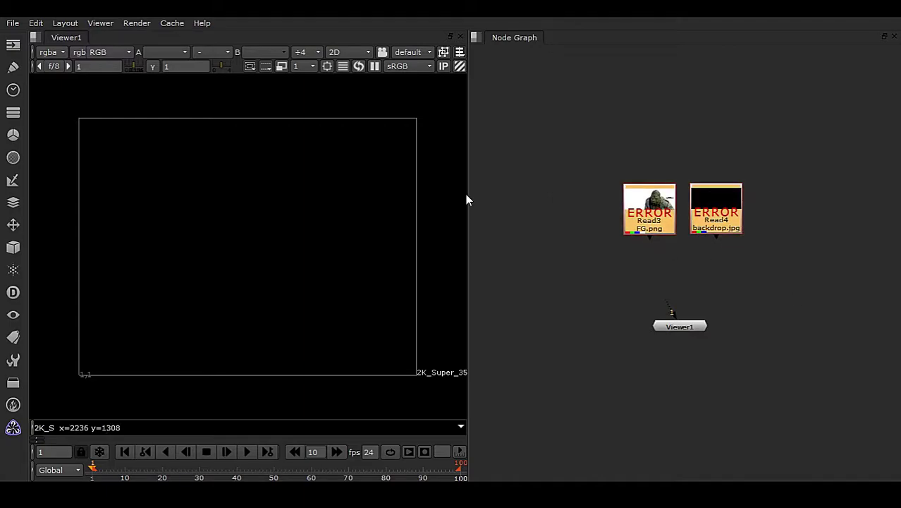
left_click(38, 24)
mouse_move(201, 256)
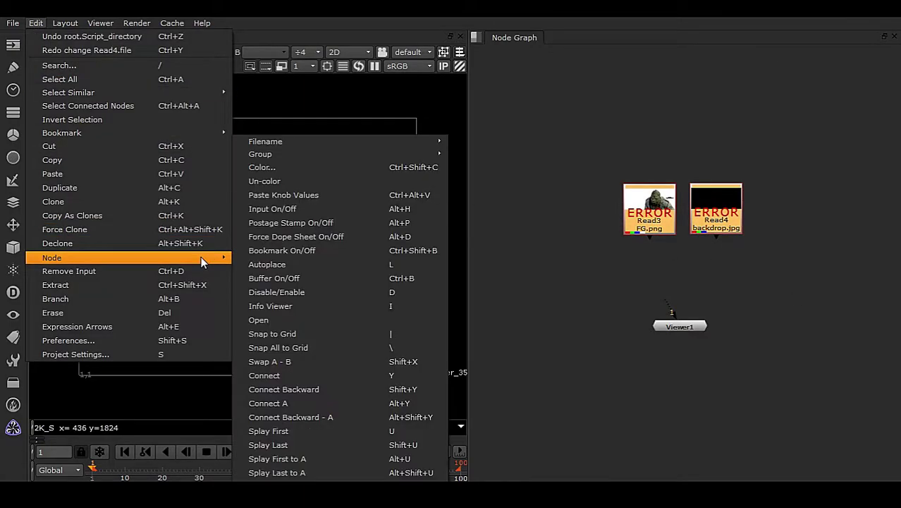
mouse_move(290, 145)
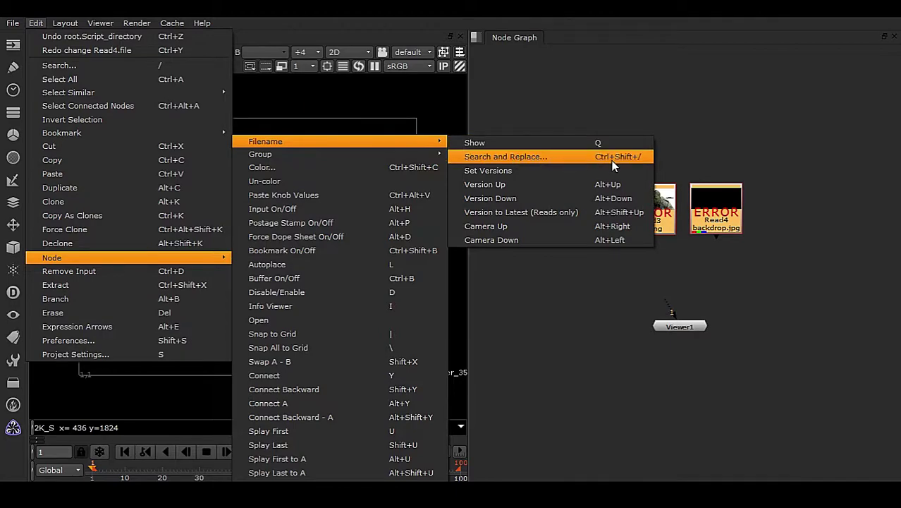
left_click(642, 160)
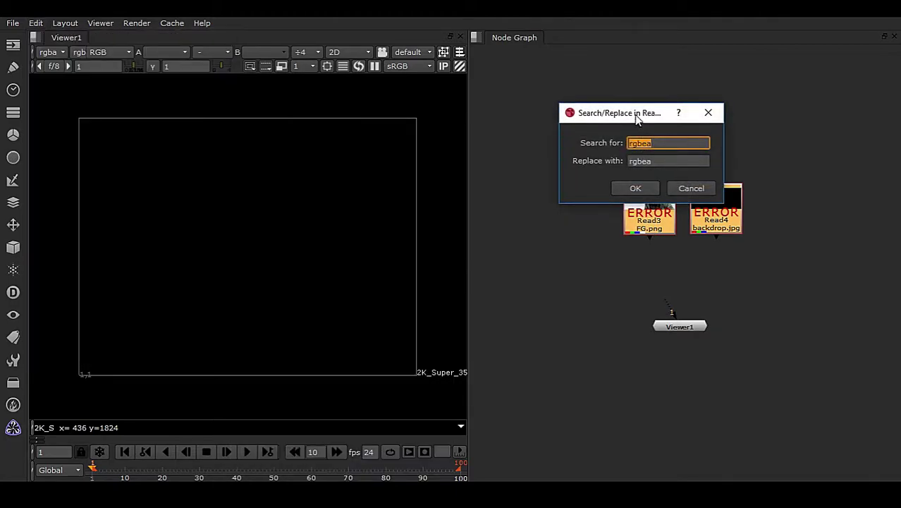
left_click_drag(635, 114, 332, 115)
key("ctrl+v")
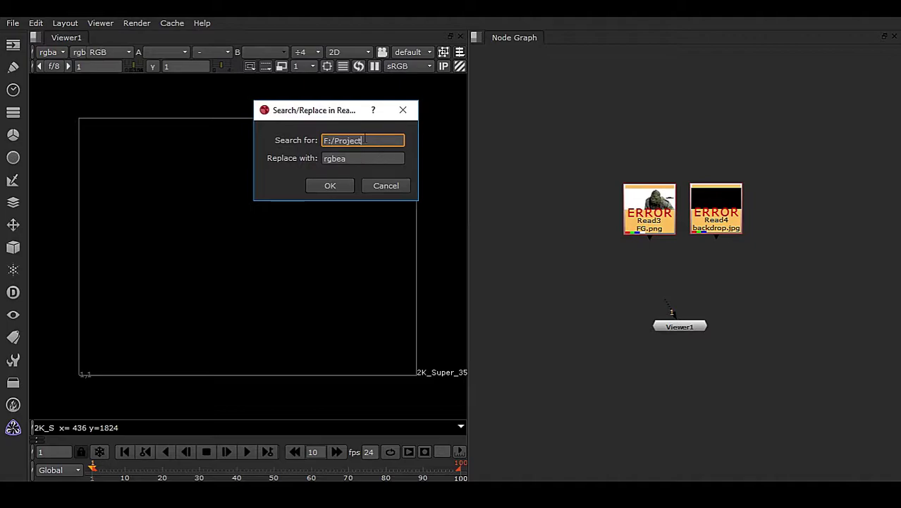
key("Tab")
type(".")
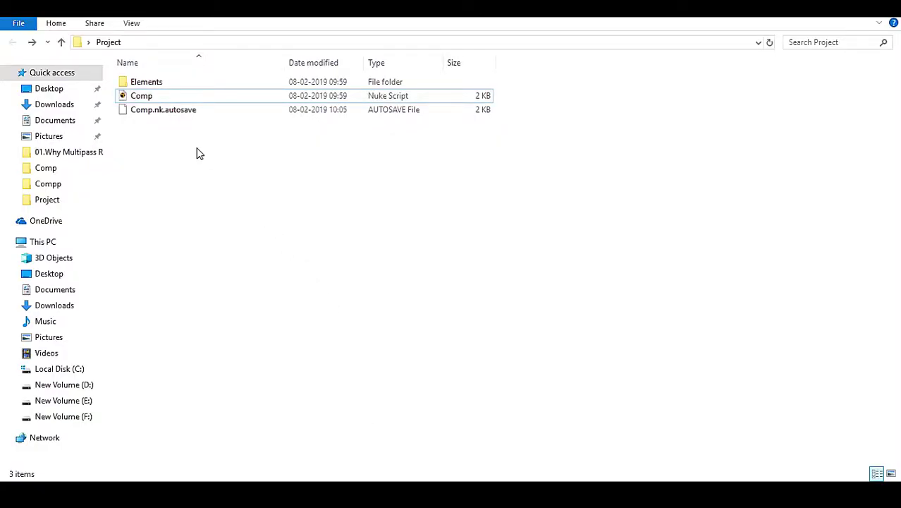
Step: Create a new folder named Comp inside the Project folder
right_click(179, 139)
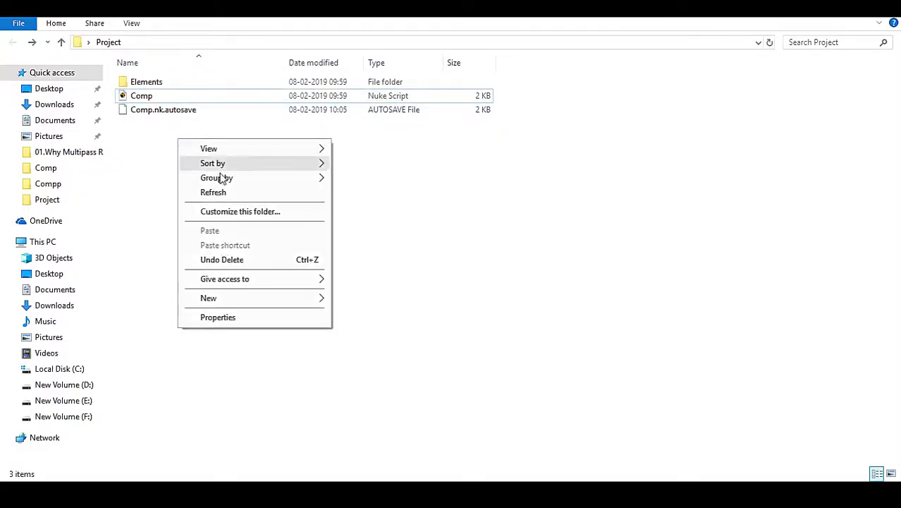
mouse_move(222, 302)
left_click(344, 301)
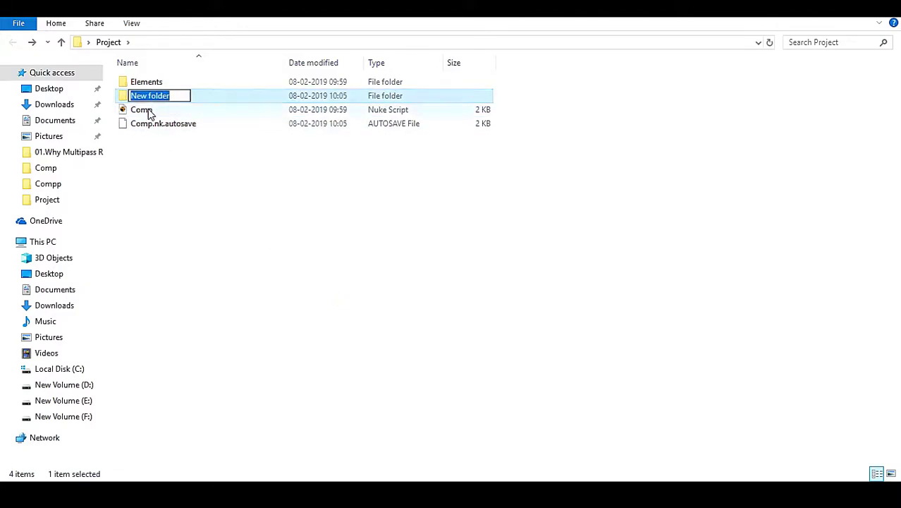
type("Comp")
left_click(191, 227)
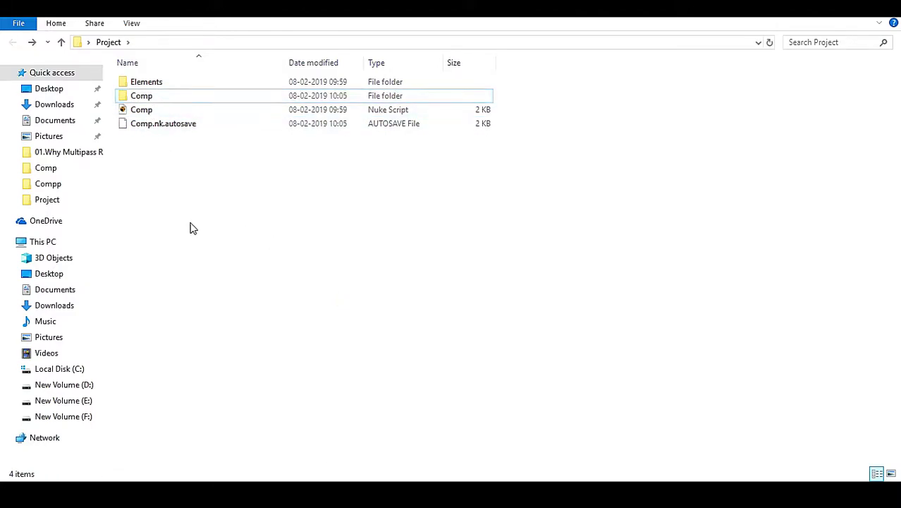
Step: Close Nuke, saving the script
left_click(455, 415)
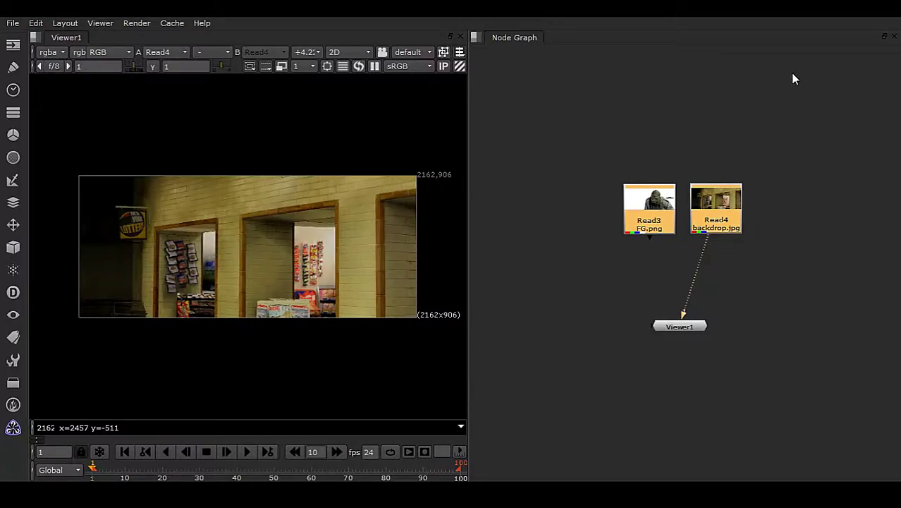
left_click(880, 20)
left_click(679, 61)
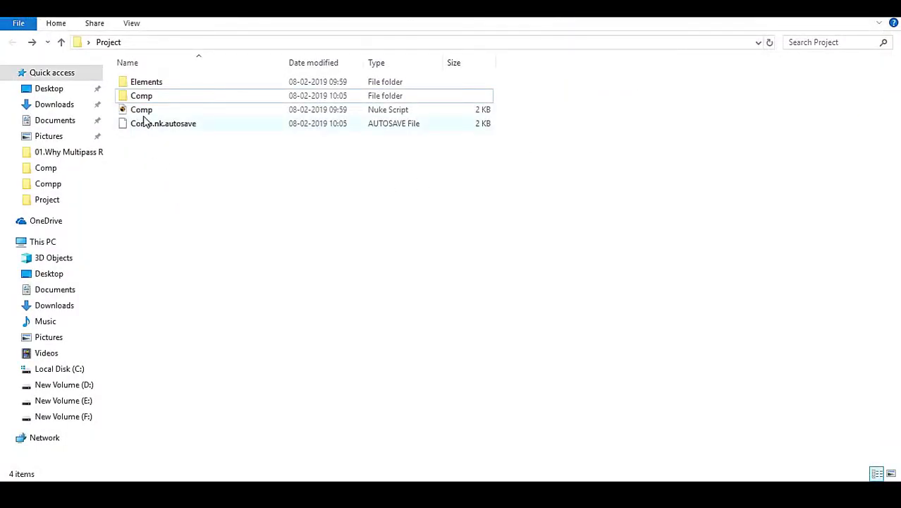
Step: Move Comp.nk into the Comp folder and reopen it from there in Nuke
left_click_drag(141, 109, 147, 84)
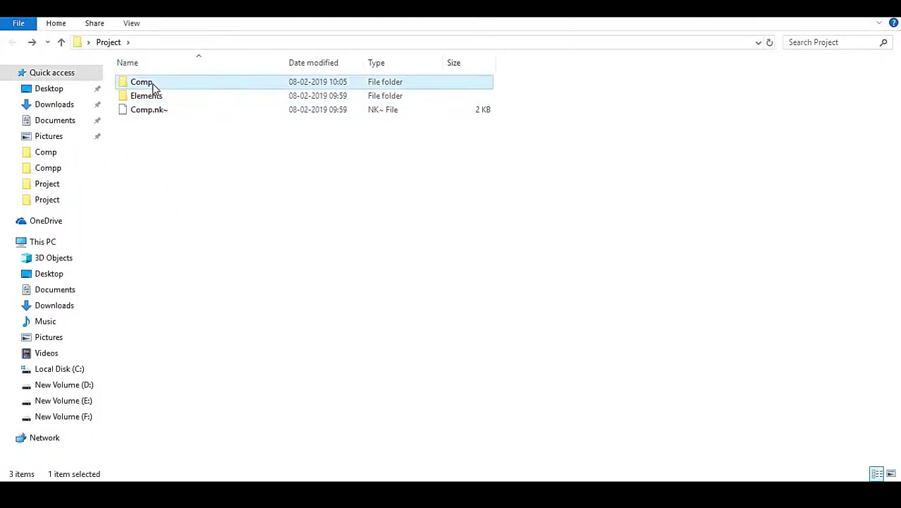
double_click(150, 83)
double_click(148, 85)
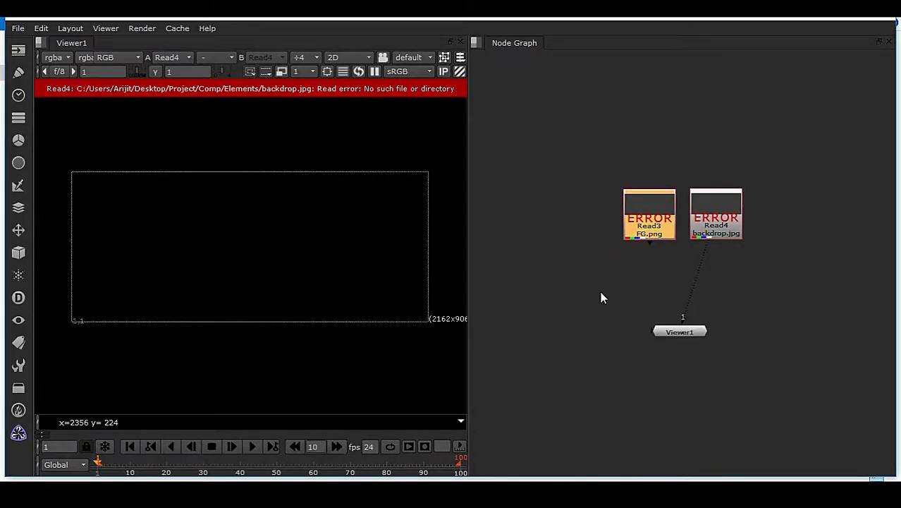
Step: Change Read3's file path to ../Elements/FG.png after checking the folder layout
double_click(656, 216)
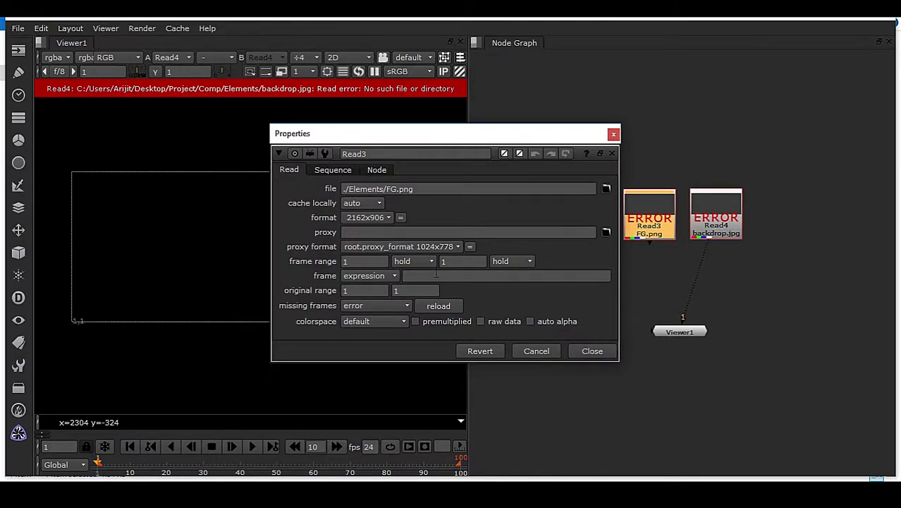
key("alt+Tab")
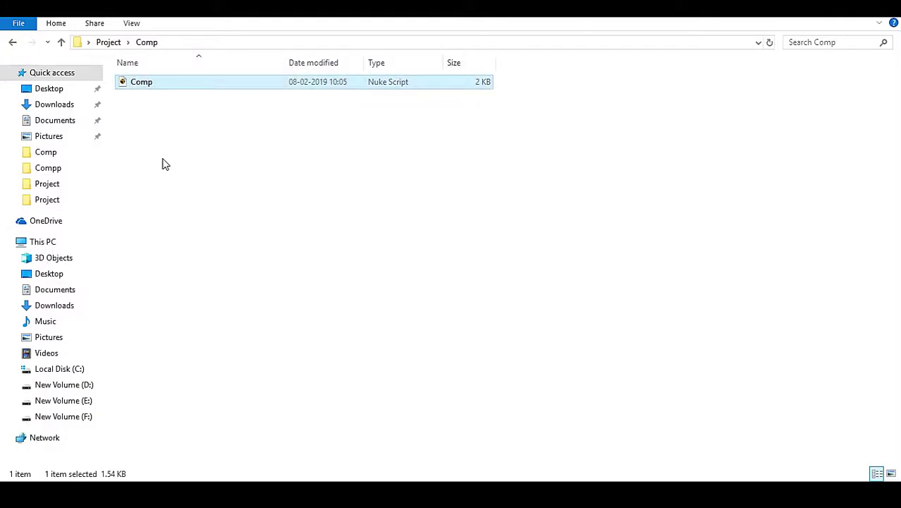
left_click(12, 42)
double_click(149, 84)
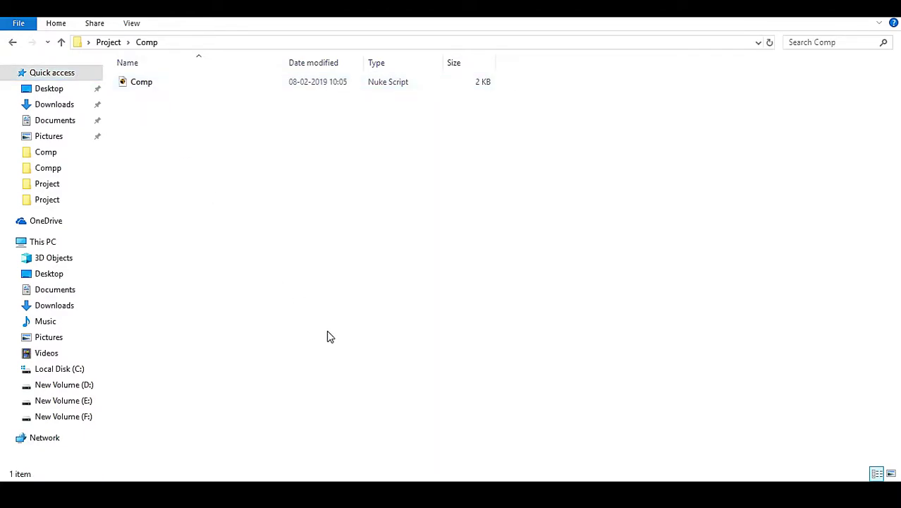
key("alt+Tab")
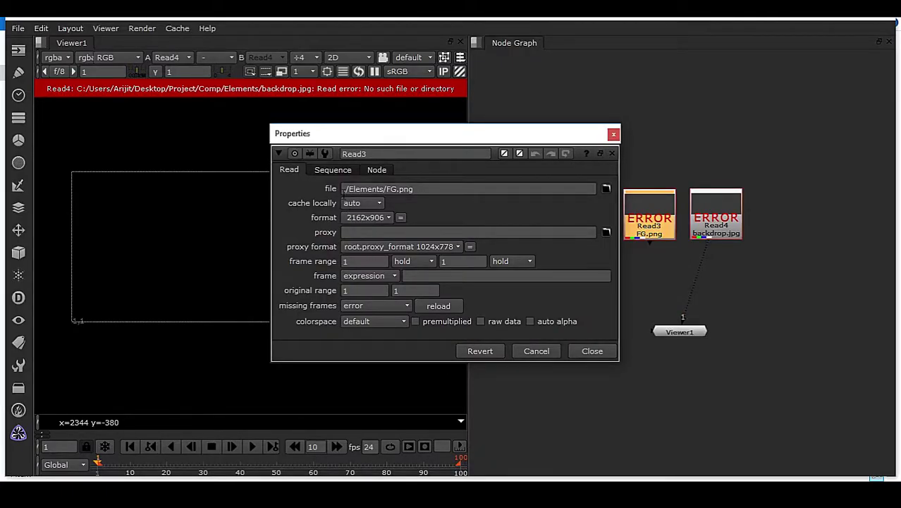
left_click(345, 190)
type("..")
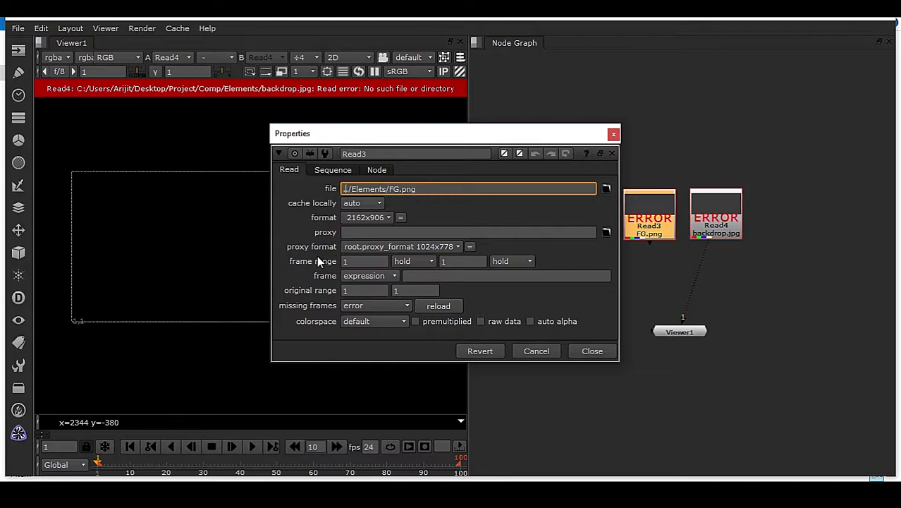
key("Return")
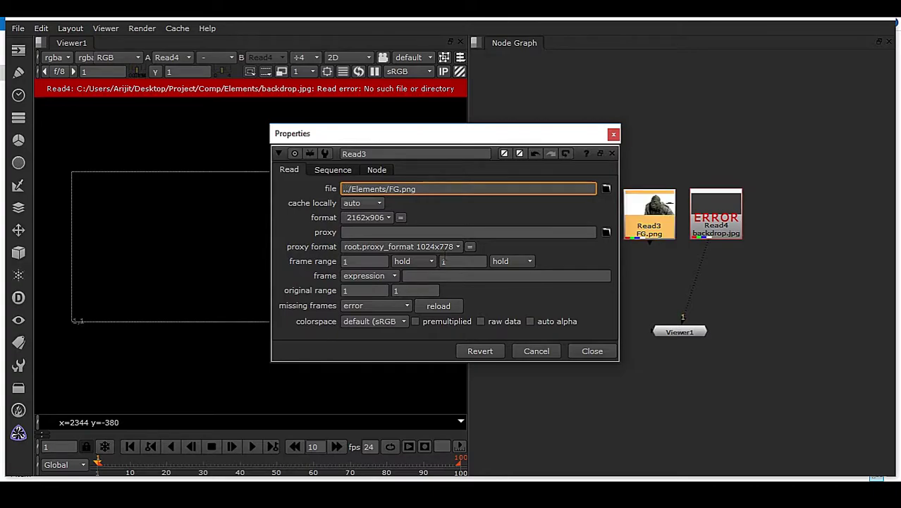
left_click(591, 355)
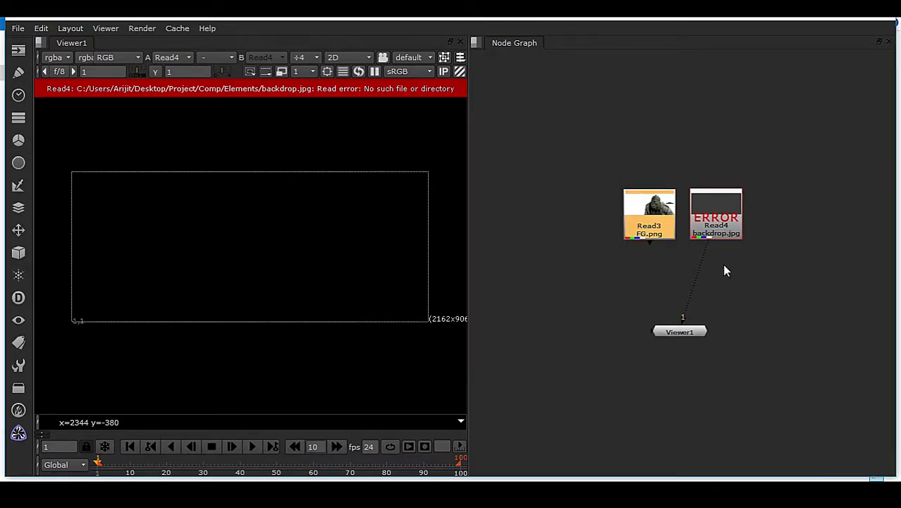
Step: Change Read4's file path to ../Elements/backdrop.jpg
double_click(722, 232)
left_click(410, 188)
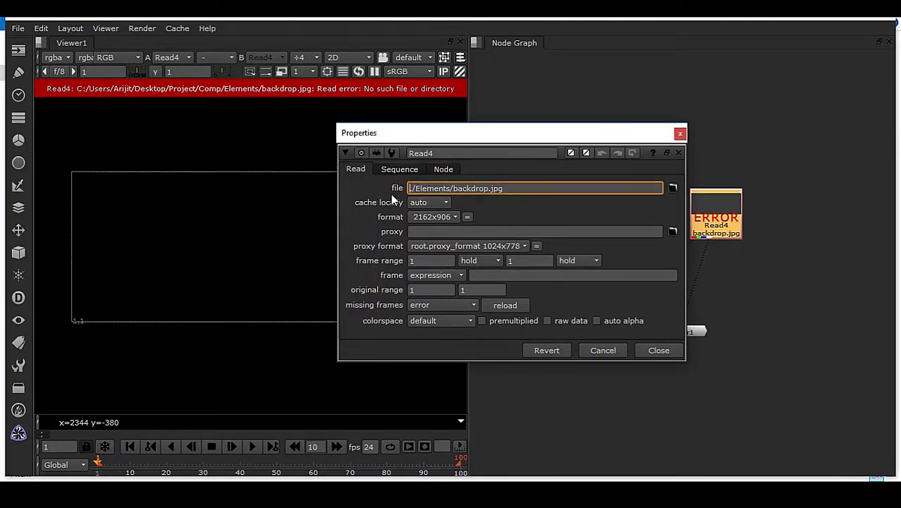
type(".")
key("Return")
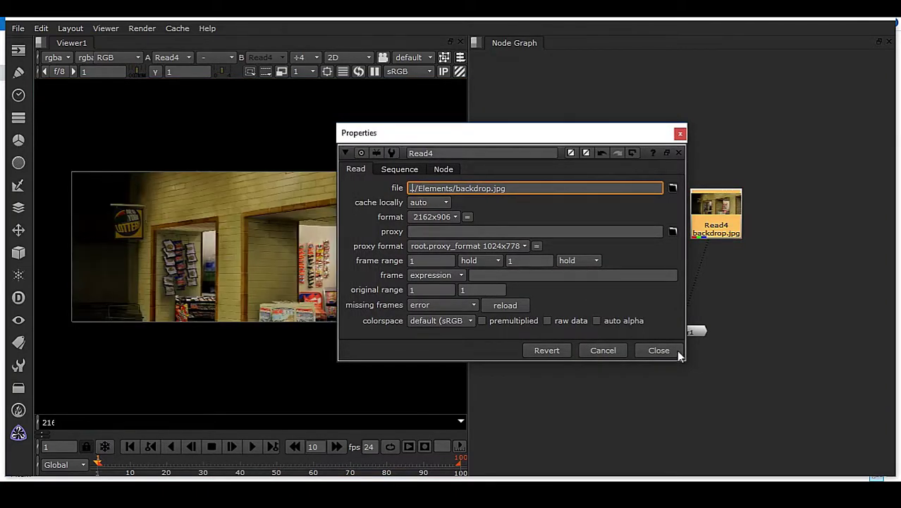
left_click(657, 351)
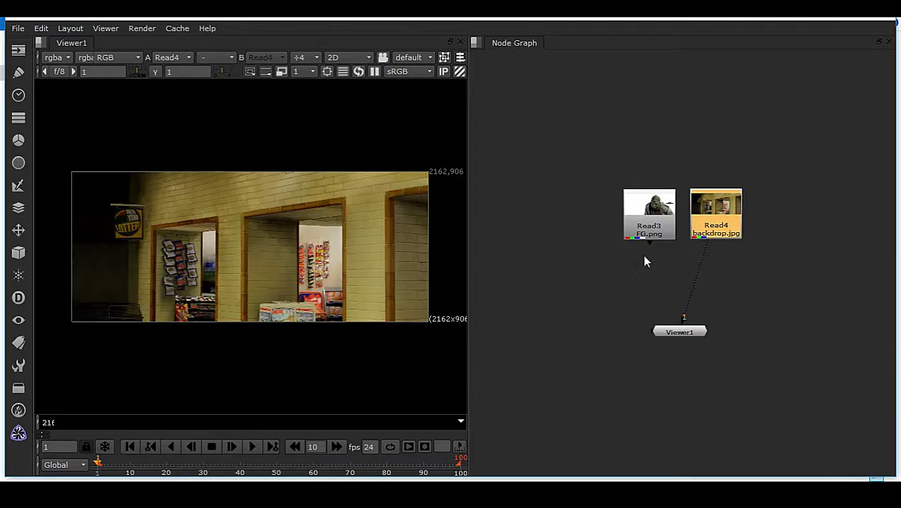
Step: Save and close Nuke, then create a New folder inside Project
left_click(896, 22)
left_click(665, 59)
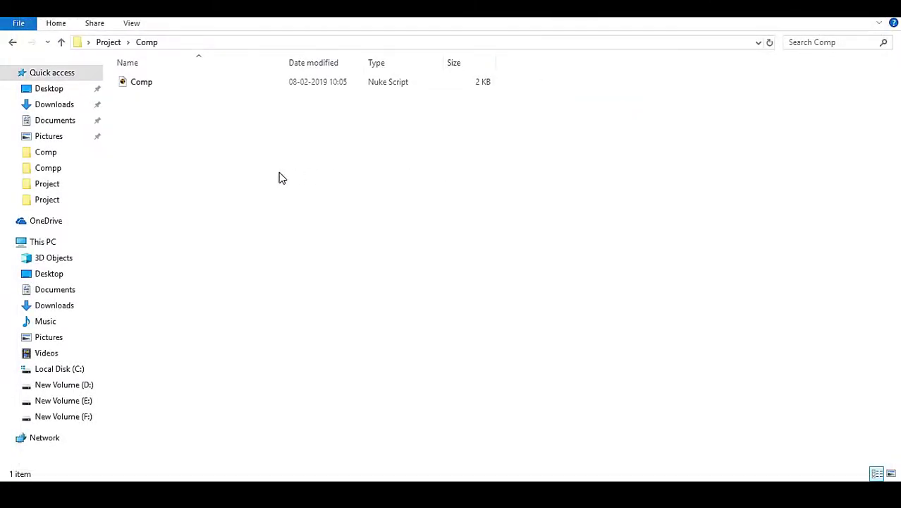
left_click(12, 42)
right_click(181, 158)
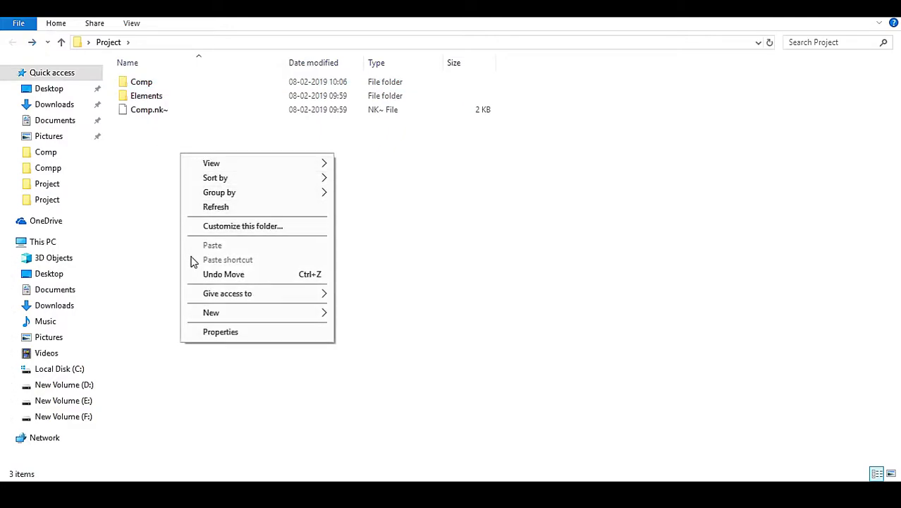
mouse_move(211, 313)
left_click(362, 314)
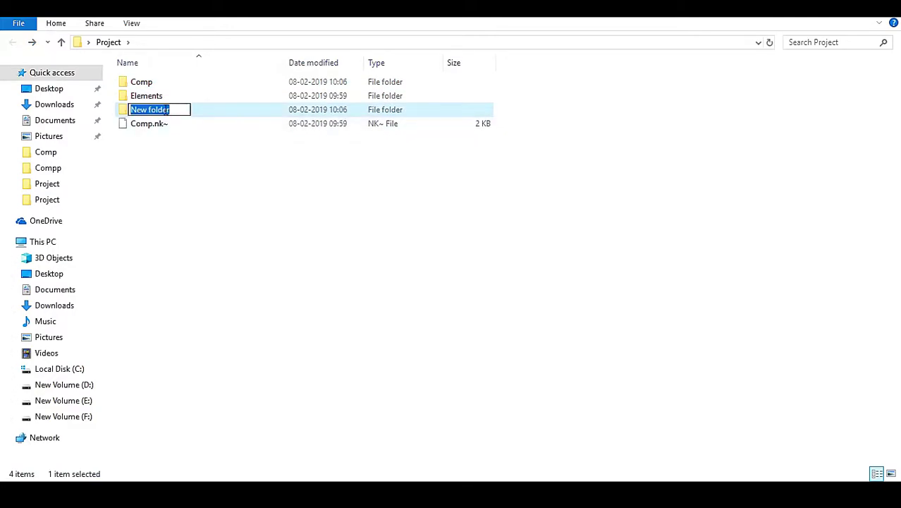
Step: Move the Comp and Elements folders into New folder
left_click(149, 86)
left_click(157, 97, "ctrl")
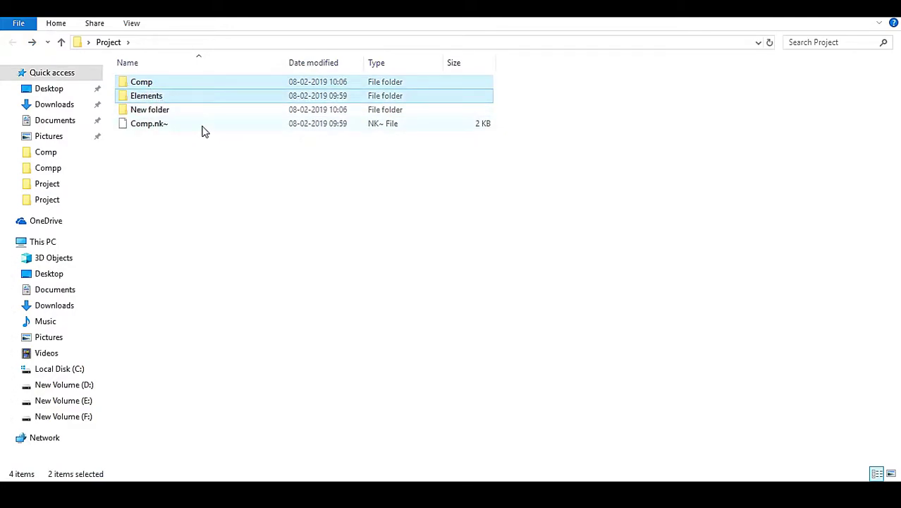
double_click(158, 111)
key("ctrl+v")
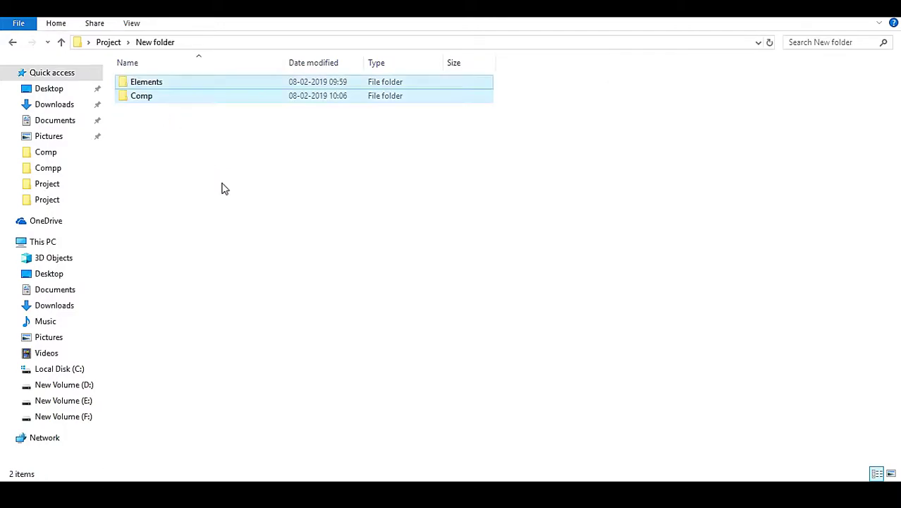
left_click(237, 193)
left_click(12, 43)
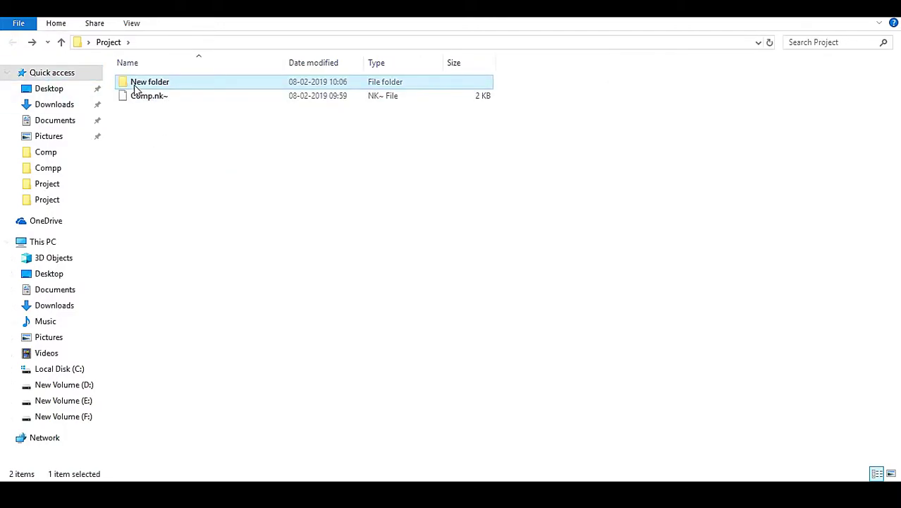
Step: Open New folder\Comp\Comp.nk in Nuke
double_click(167, 84)
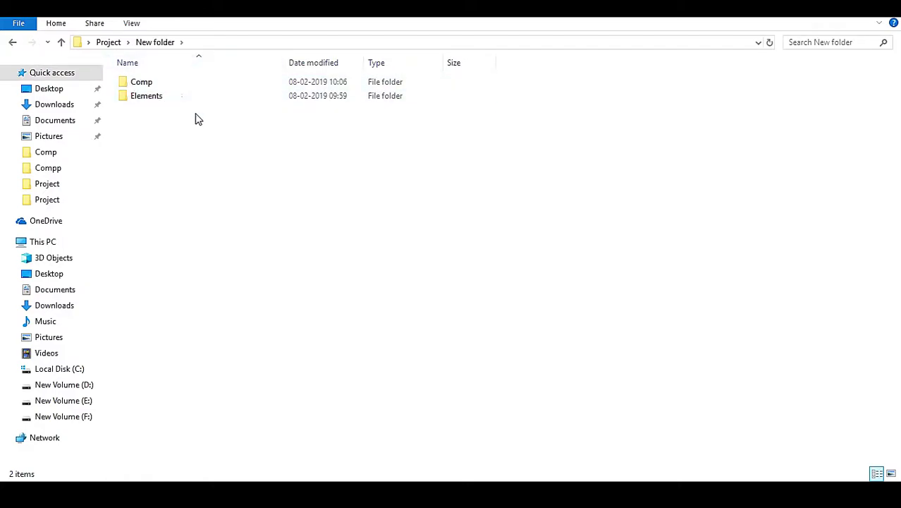
double_click(169, 84)
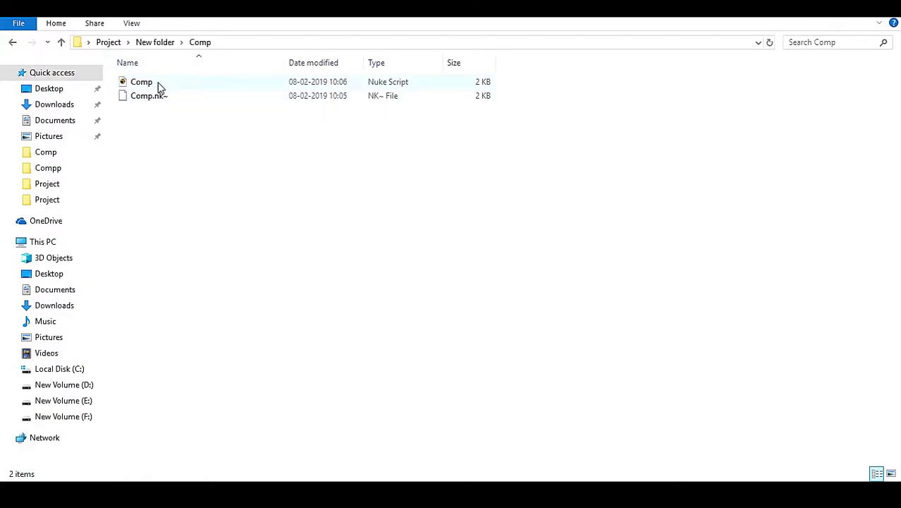
double_click(162, 83)
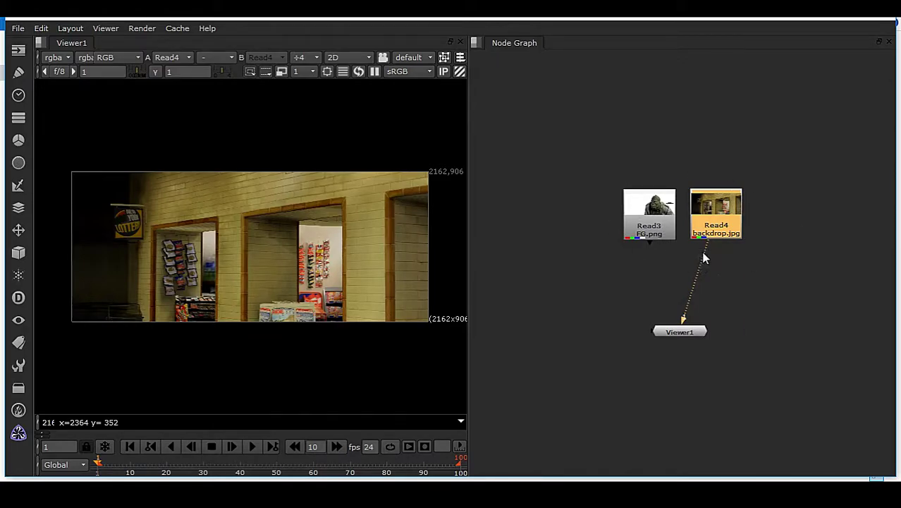
Step: Close Nuke and cut-paste New folder from Project onto New Volume (F:)
left_click(883, 19)
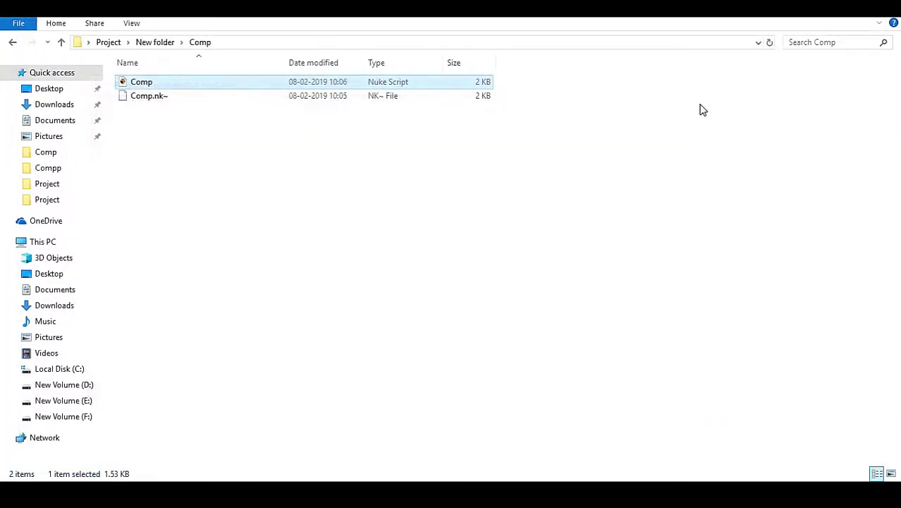
left_click(12, 43)
left_click(13, 42)
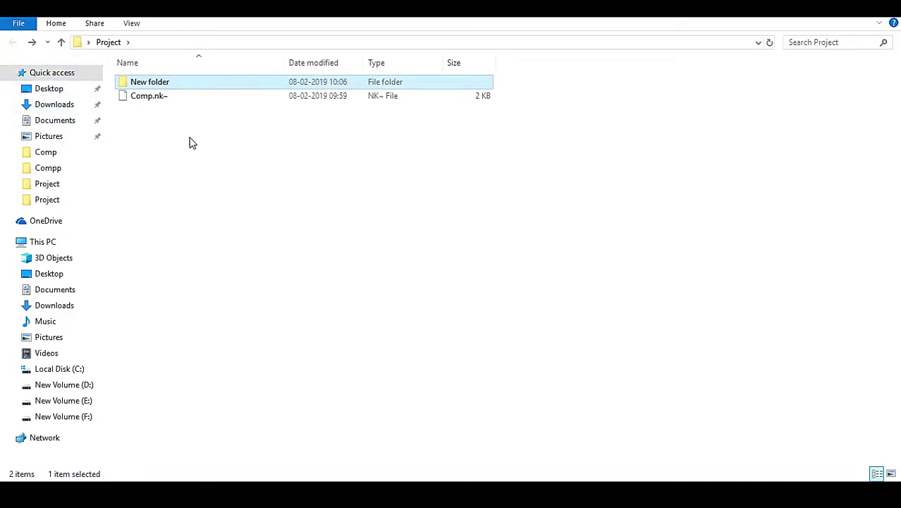
right_click(156, 84)
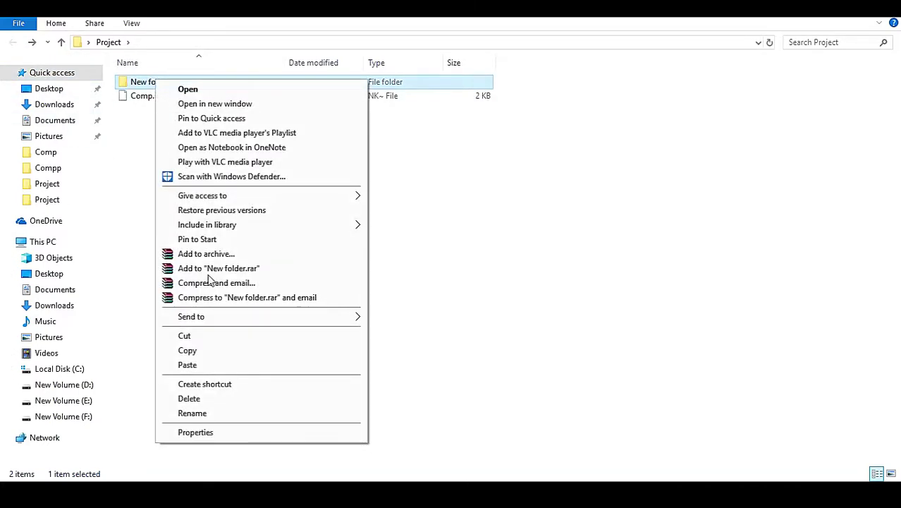
left_click(190, 336)
left_click(86, 417)
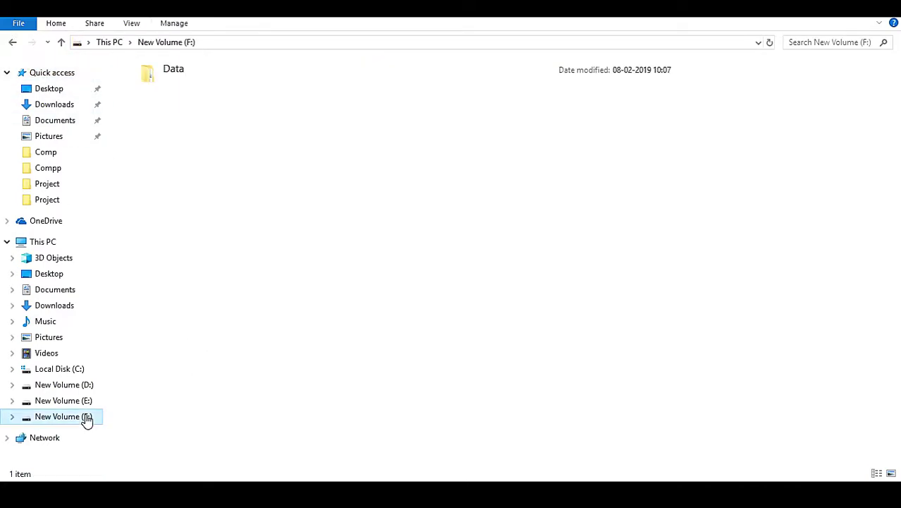
right_click(229, 191)
left_click(279, 282)
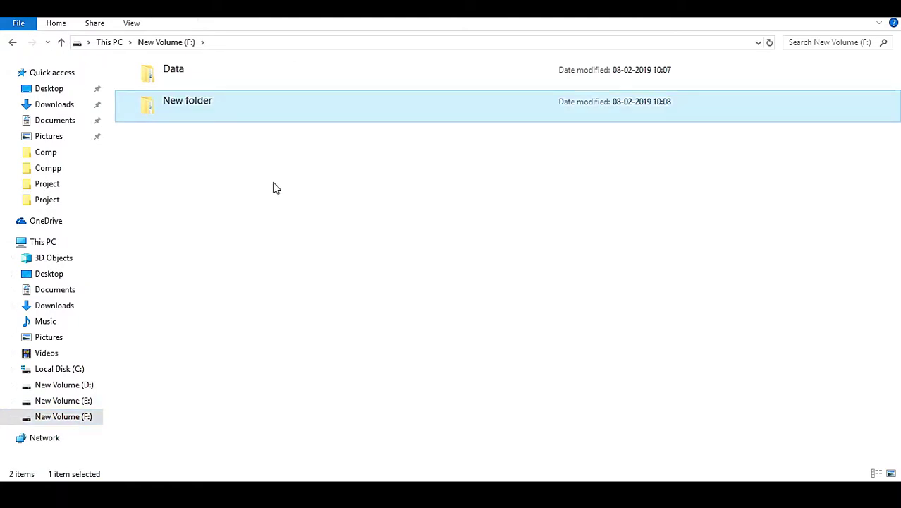
Step: Open F:\New folder\Comp\Comp.nk in Nuke
double_click(212, 106)
double_click(169, 84)
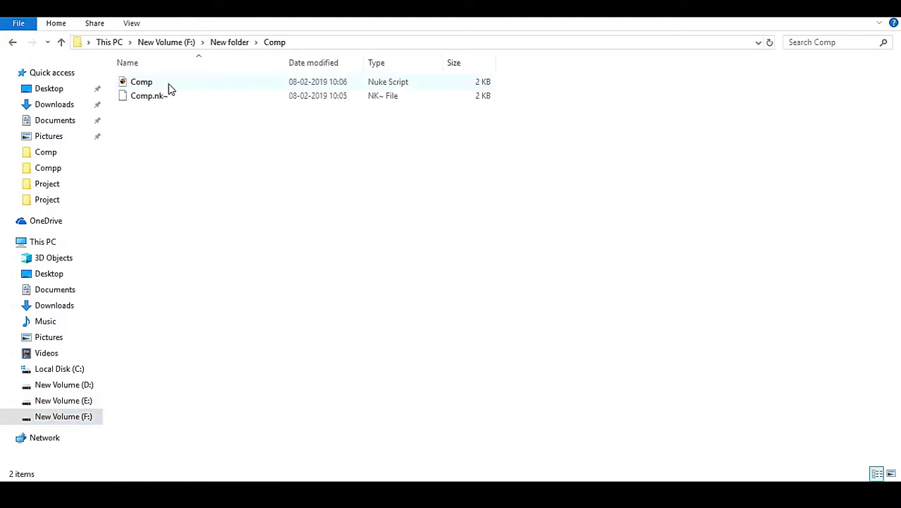
double_click(154, 83)
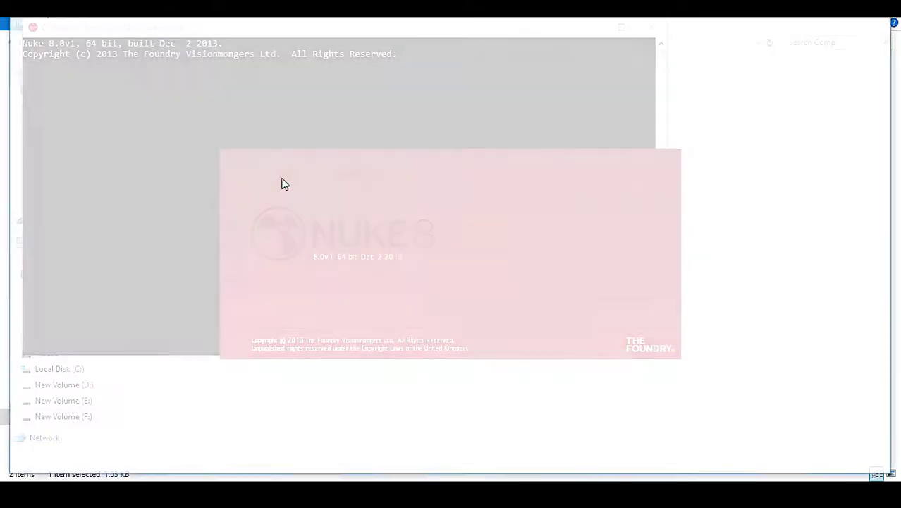